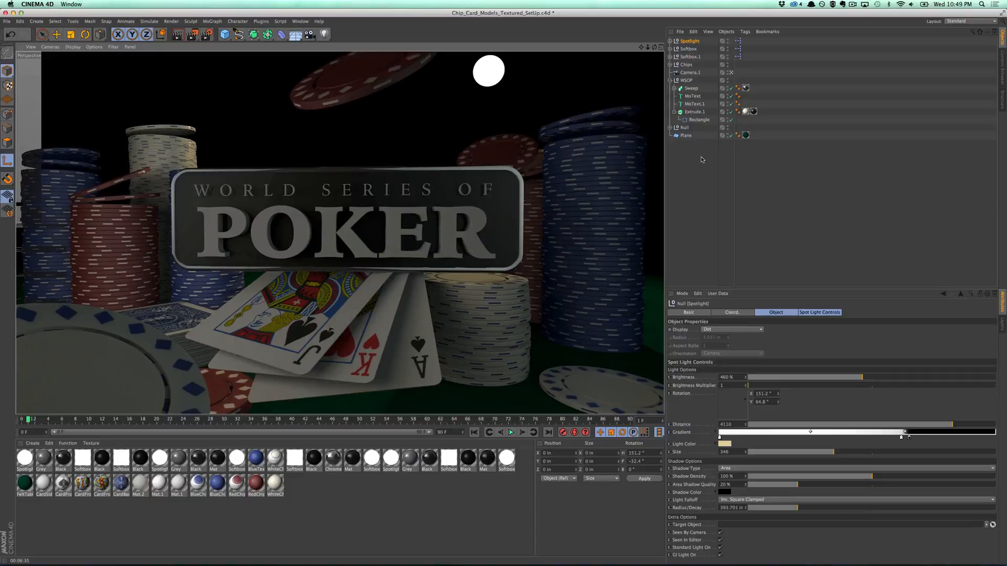
Turn off Seen By Camera and Seen In Editor for the Spotlight
left_click(702, 160)
left_click(691, 41)
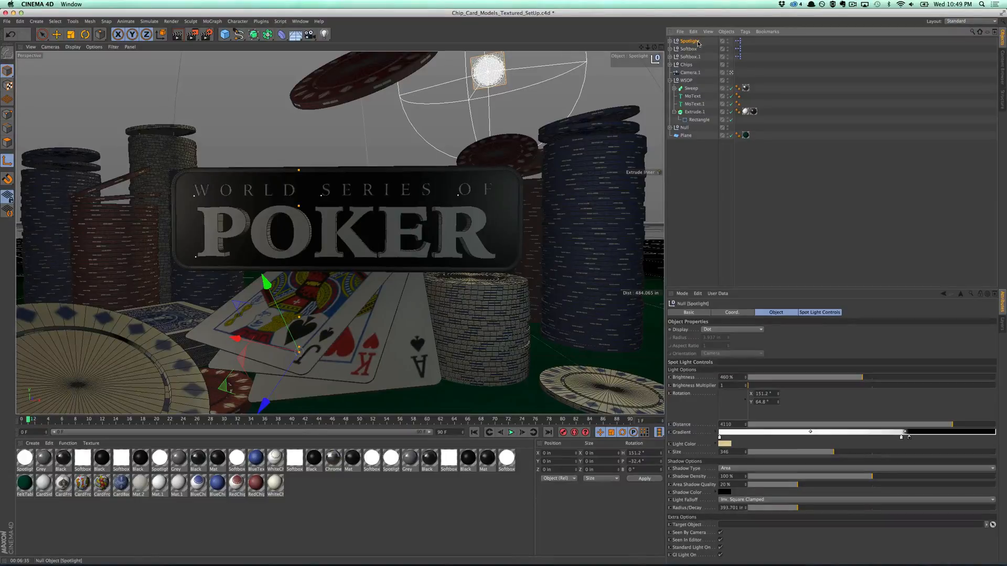
left_click(721, 533)
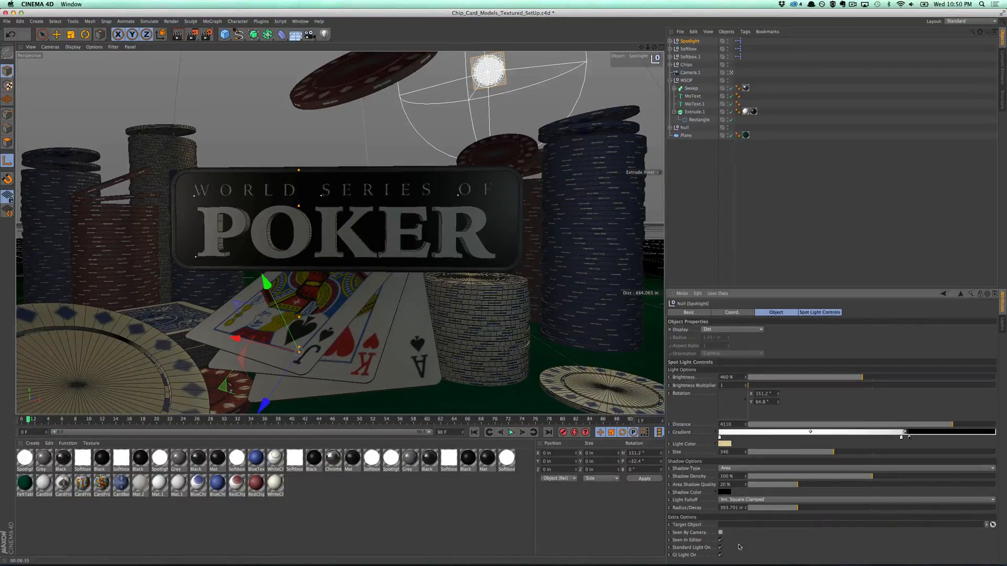
left_click(721, 541)
left_click(704, 210)
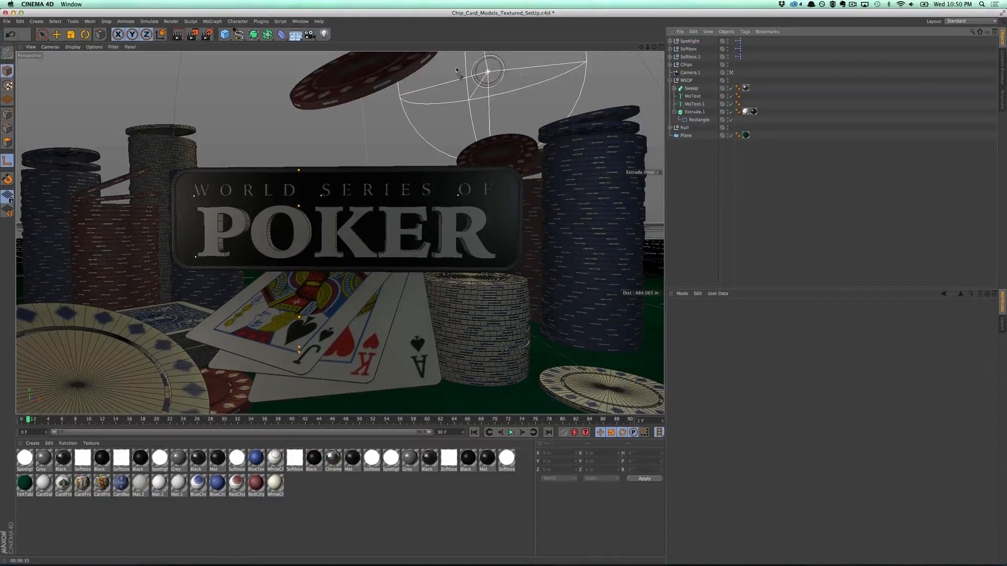
Leave the camera view and set Camera.1's focus distance to 423.402 in, around the sign and cards
left_click(732, 74)
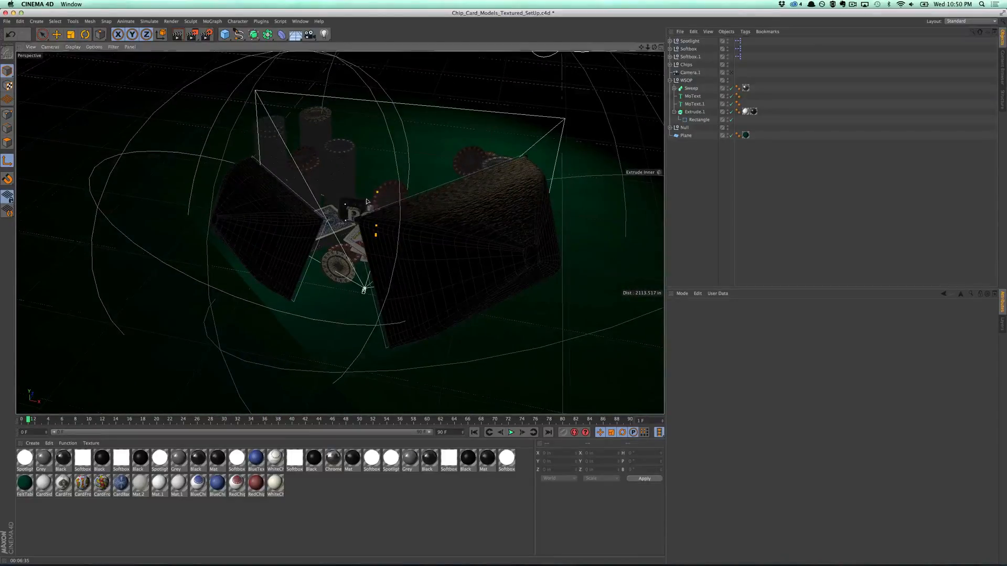
left_click_drag(375, 192, 457, 130, "alt")
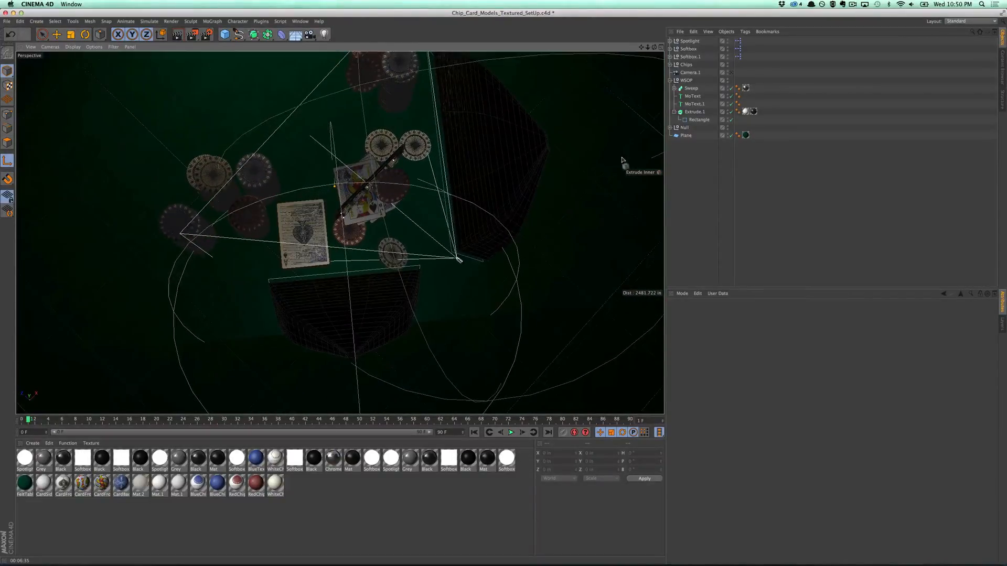
left_click_drag(648, 47, 605, 103)
left_click(691, 72)
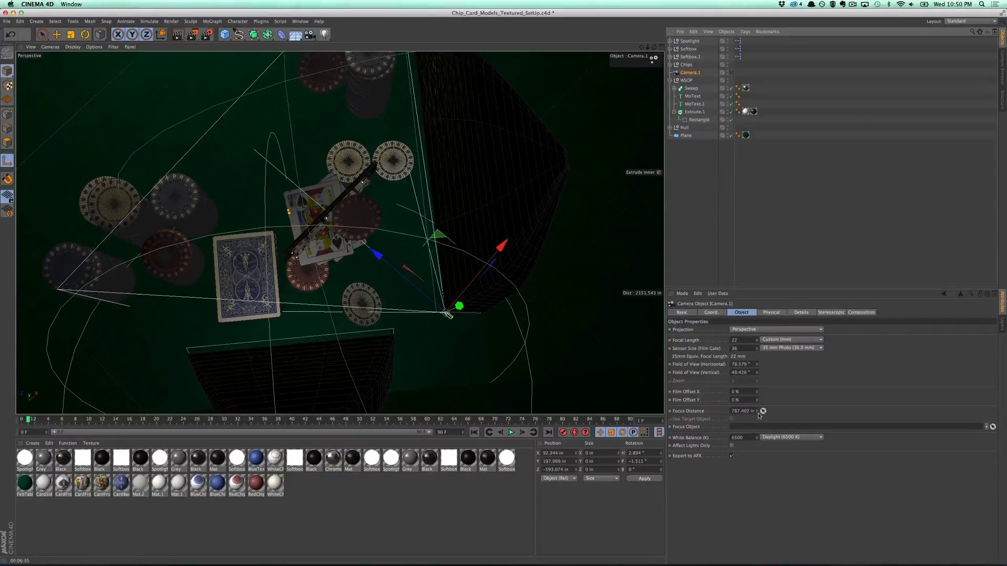
left_click_drag(757, 412, 810, 543)
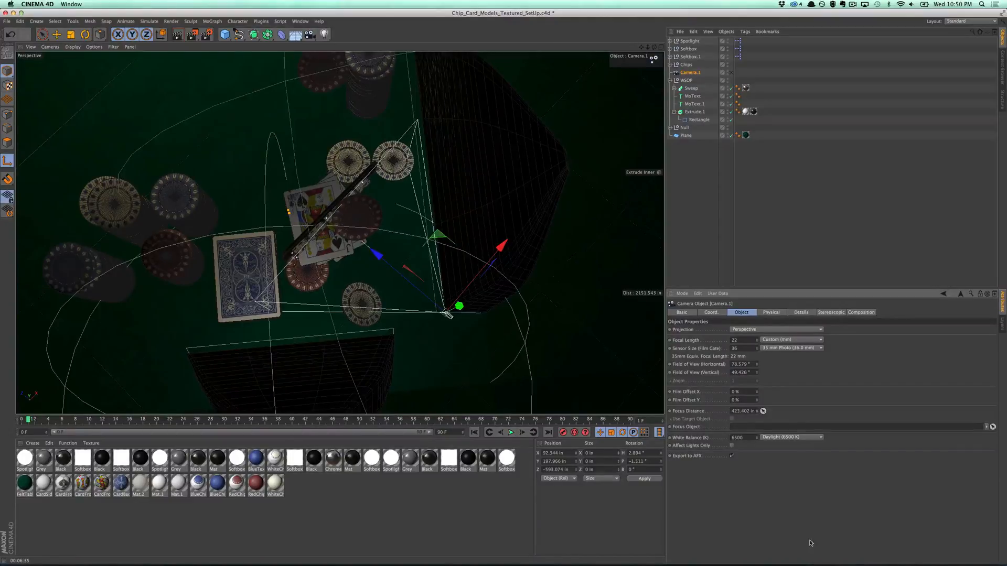
Enable Camera.1's DOF Map Front Blur and Rear Blur, with end distances of 273.701 in and 770.701 in
left_click(795, 314)
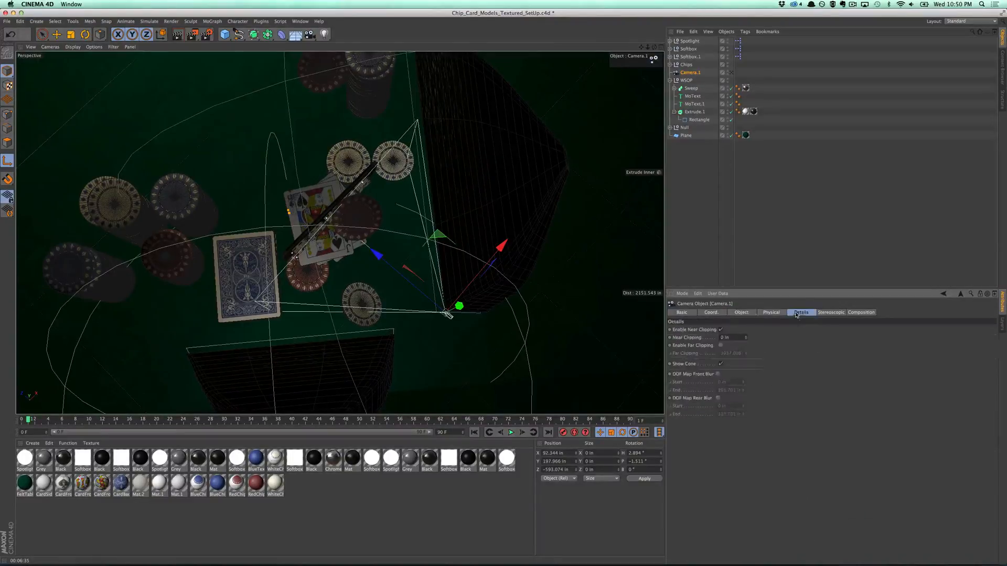
left_click(718, 374)
left_click(718, 398)
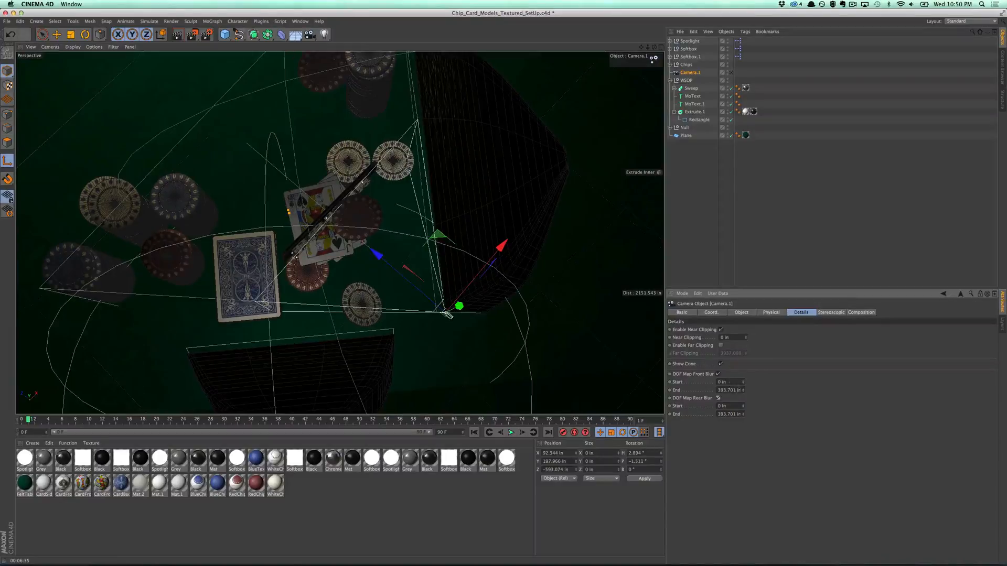
left_click_drag(743, 390, 741, 449)
left_click_drag(736, 305, 749, 386)
left_click_drag(744, 418, 791, 271)
left_click_drag(648, 47, 550, 142)
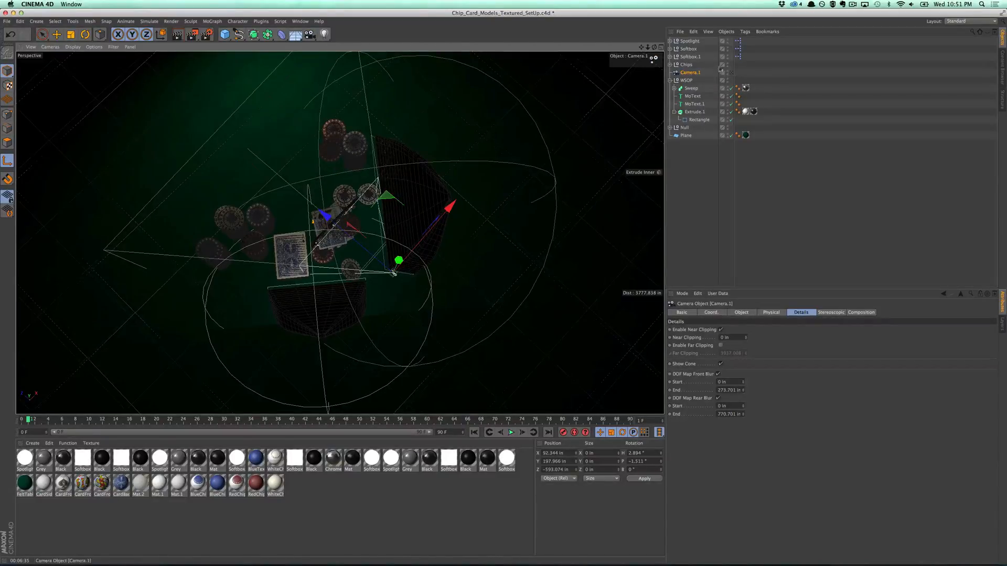
Add the Depth of Field effect to the render settings
left_click(208, 34)
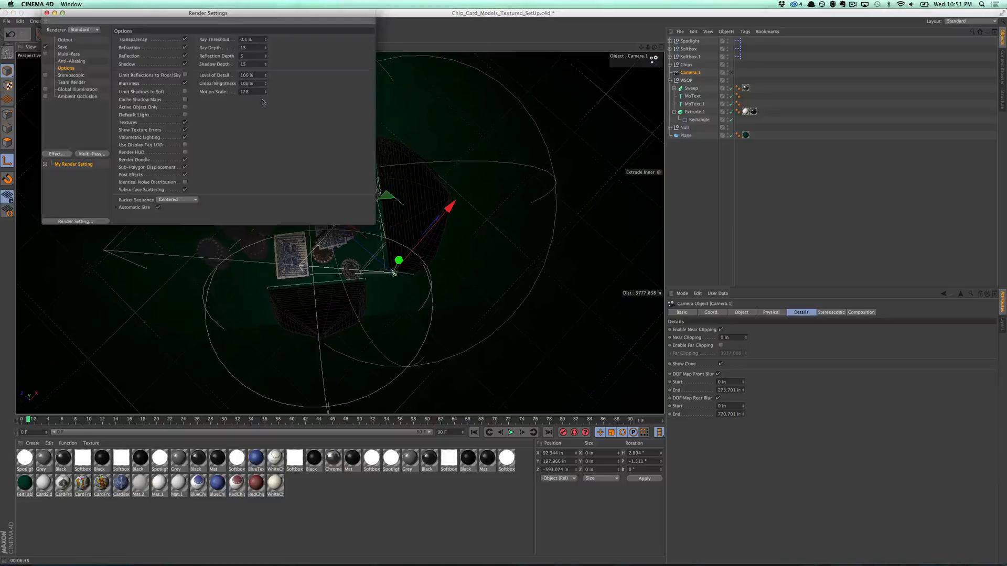
left_click(73, 61)
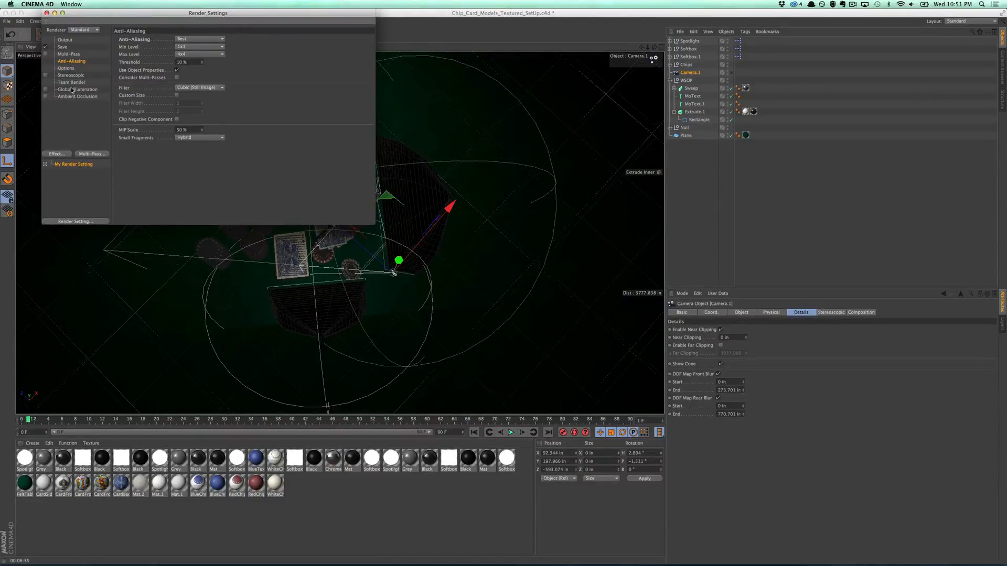
left_click(57, 154)
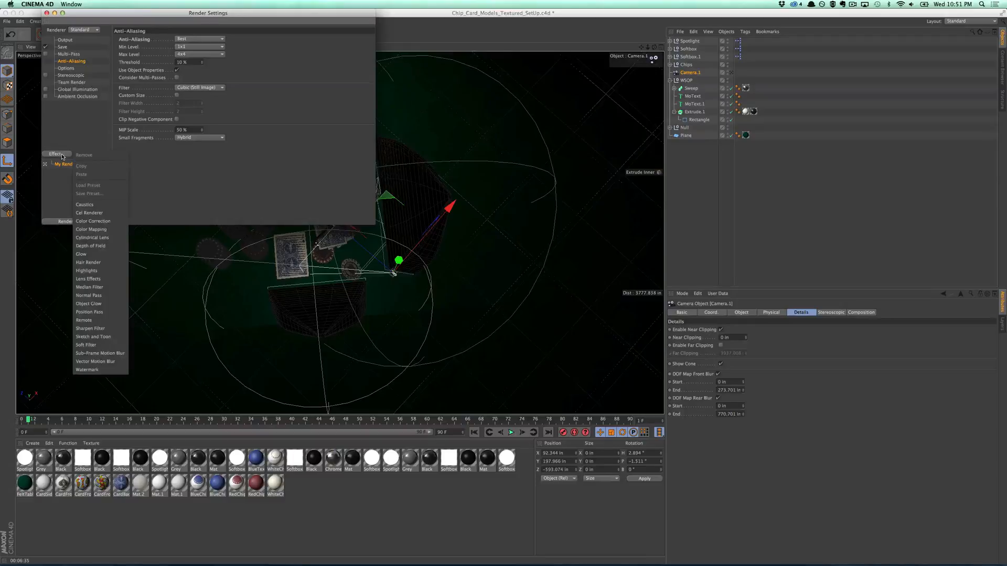
left_click(102, 246)
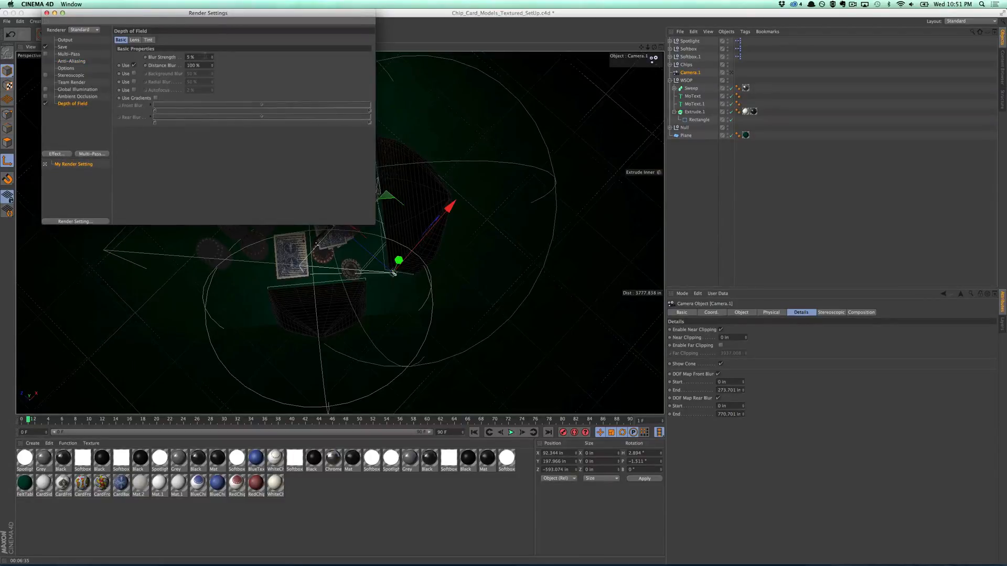
left_click(46, 12)
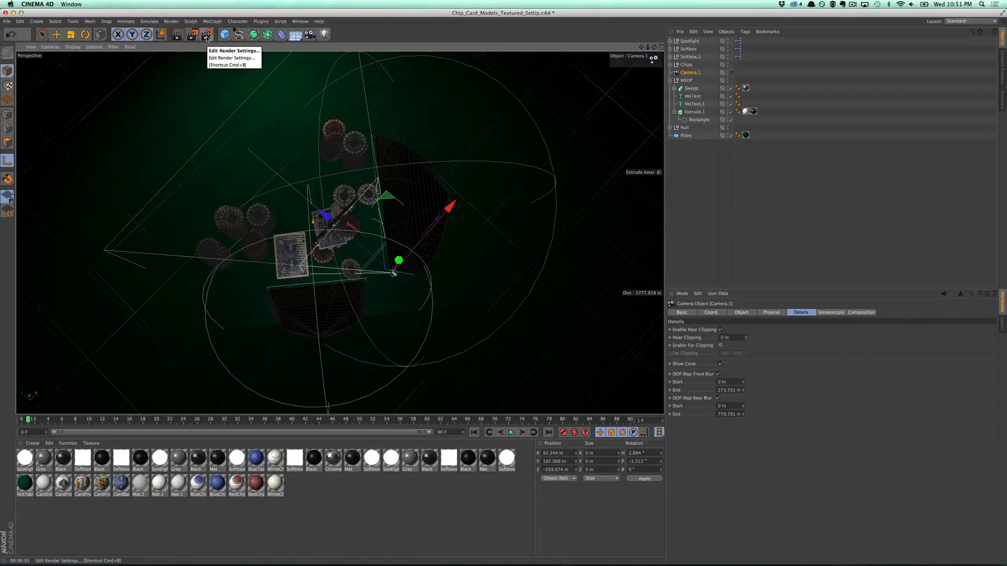
Look through Camera.1 and render a preview region over the sign's upper part and the background chip stack
left_click(731, 73)
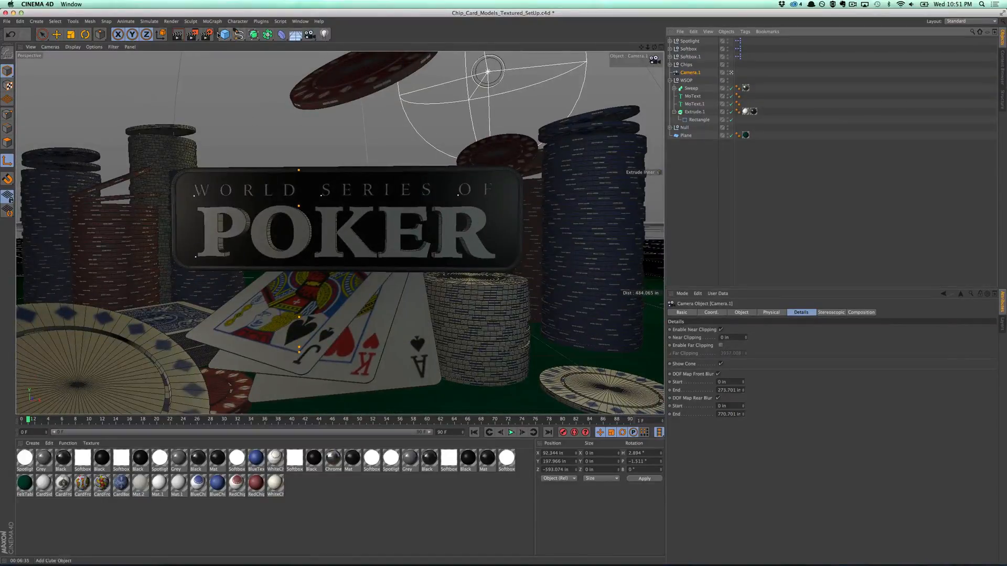
left_click_drag(193, 34, 212, 45)
left_click_drag(172, 63, 362, 208)
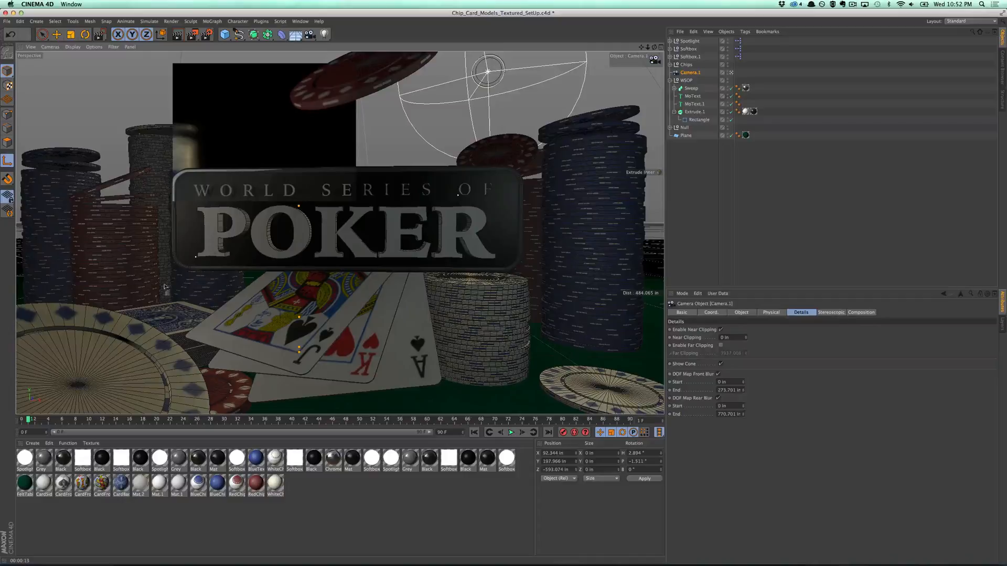
key("shift+r")
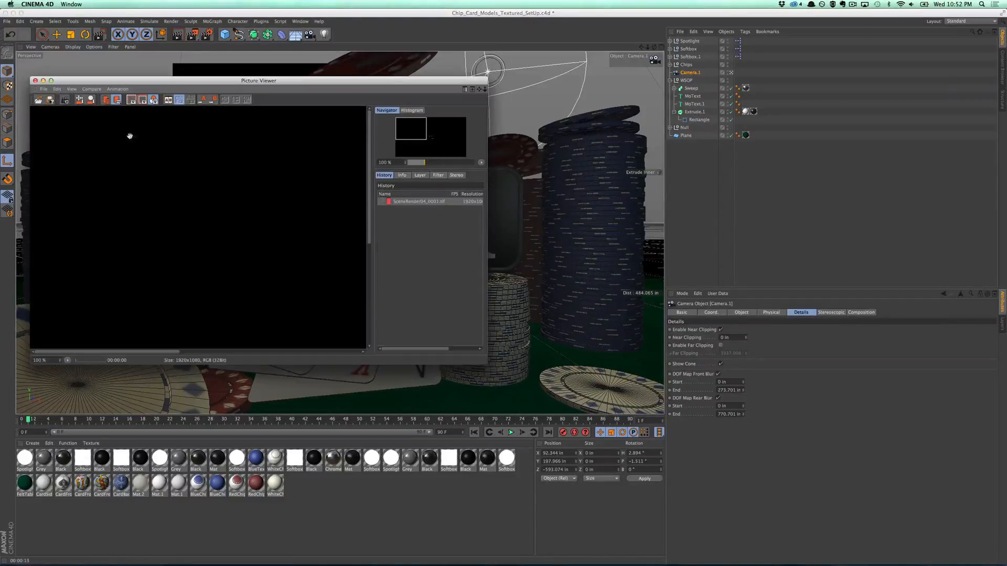
left_click(36, 80)
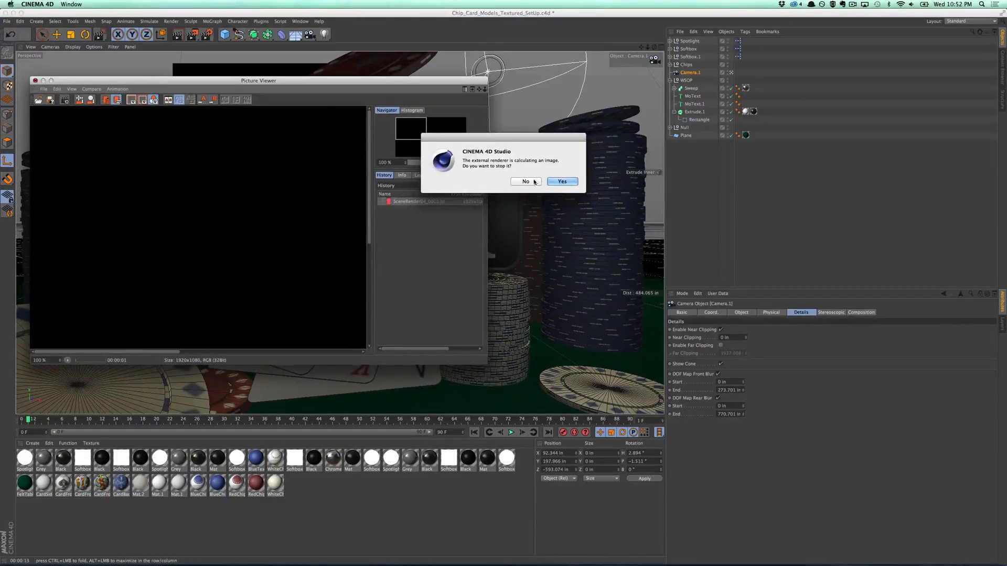
left_click(562, 181)
Render a preview region over the blue card back and the edge of the foreground chip
left_click_drag(193, 34, 215, 45)
left_click_drag(199, 280, 108, 397)
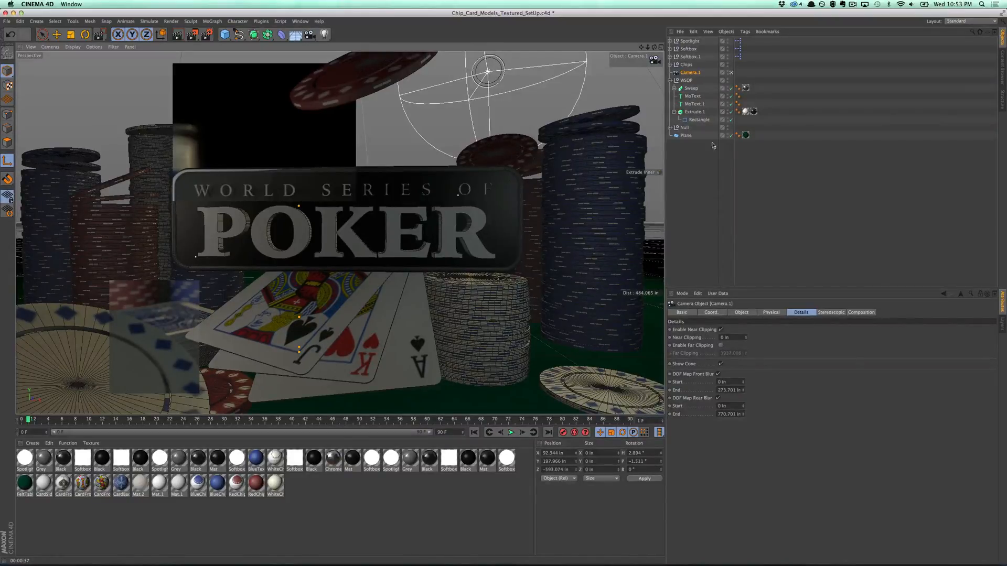
Set Camera.1's front blur end distance to 244.701 in, disable DOF Map Rear Blur, and return to the camera view
left_click(731, 72)
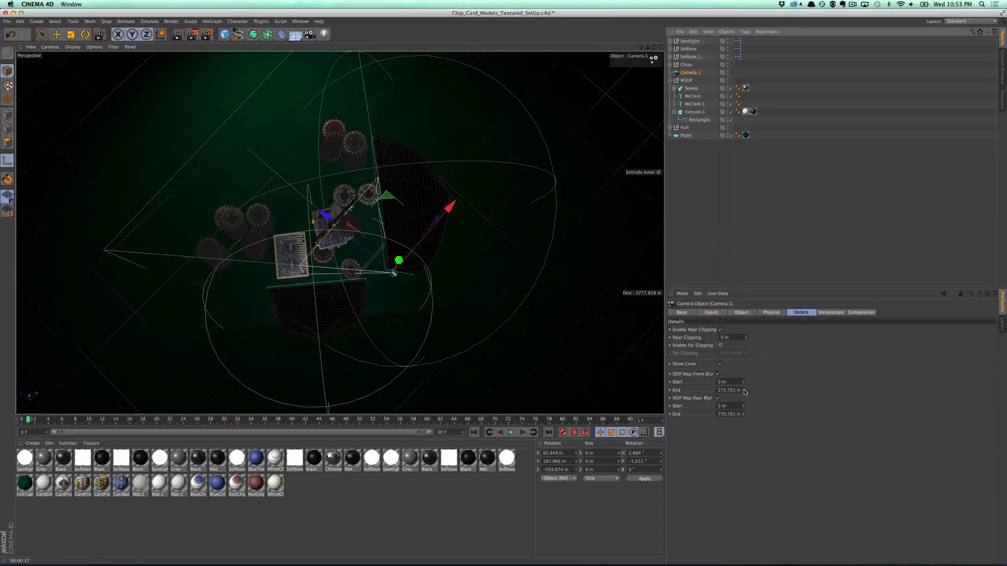
mouse_move(743, 390)
left_mouse_down()
mouse_move(744, 375)
mouse_move(741, 399)
left_mouse_up()
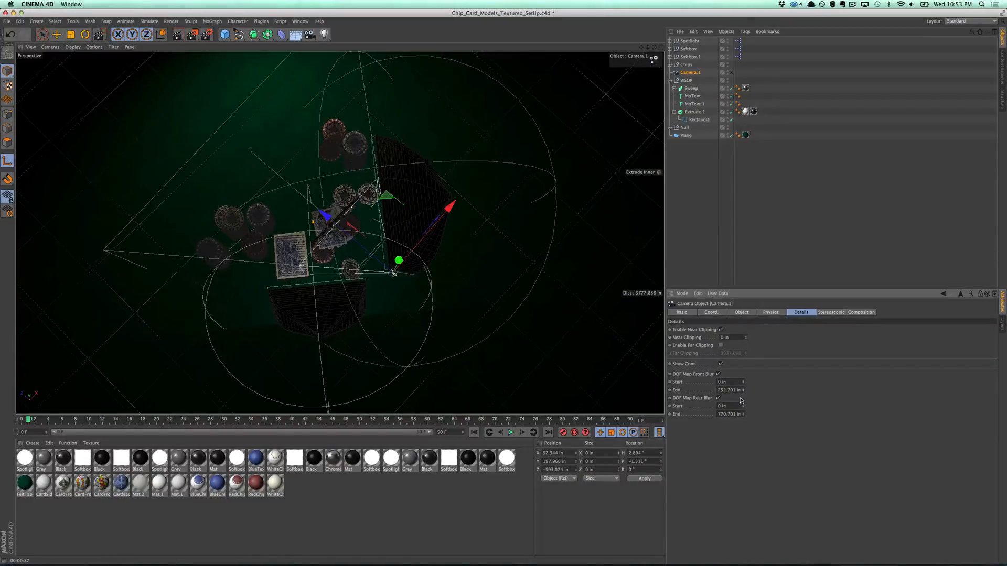
left_click_drag(741, 402, 741, 403)
left_click(718, 398)
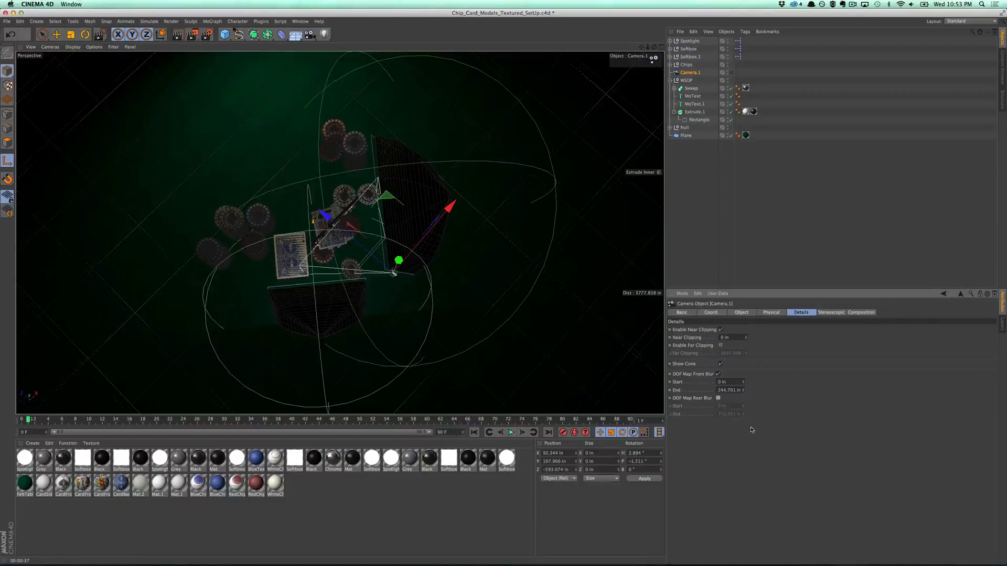
left_click(731, 72)
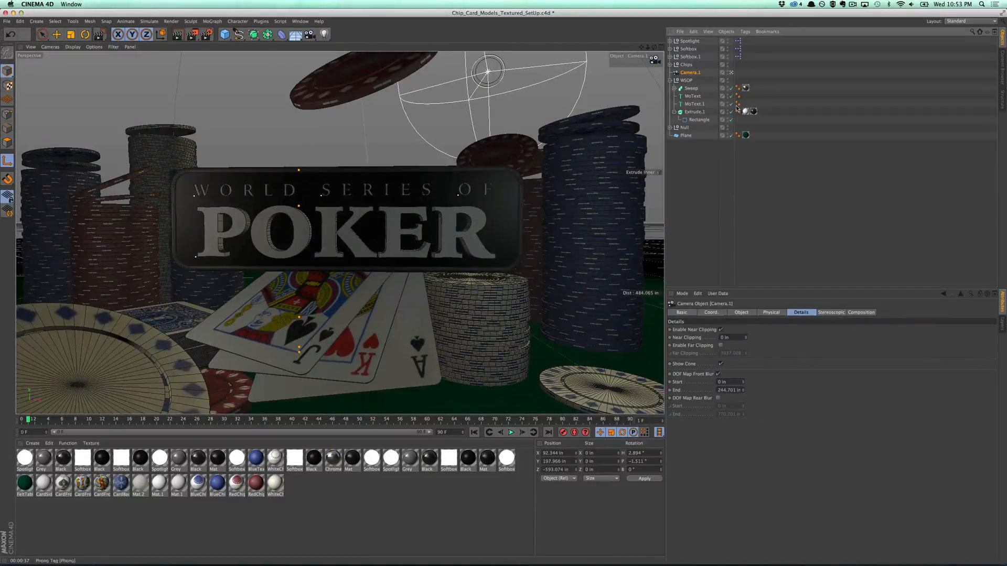
Set the render output file to FinalPokerSceneRender in the Renders folder, with Alpha Channel and Straight Alpha enabled
left_click(206, 36)
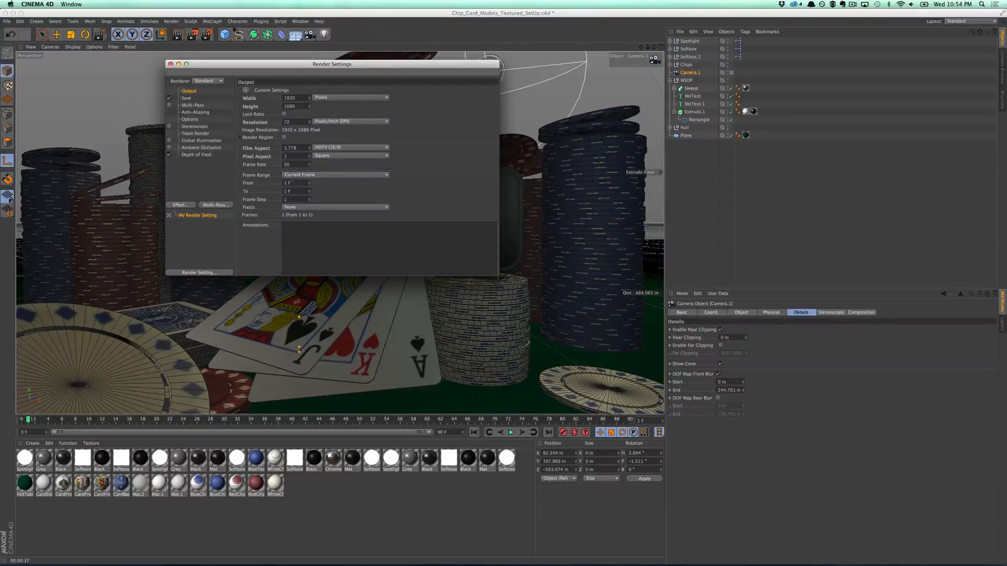
left_click(187, 98)
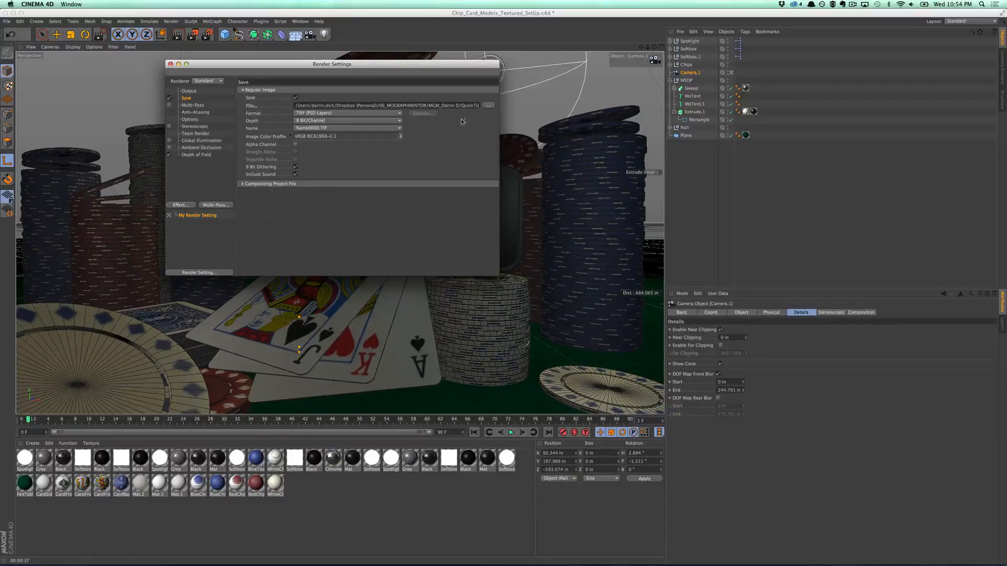
left_click(488, 105)
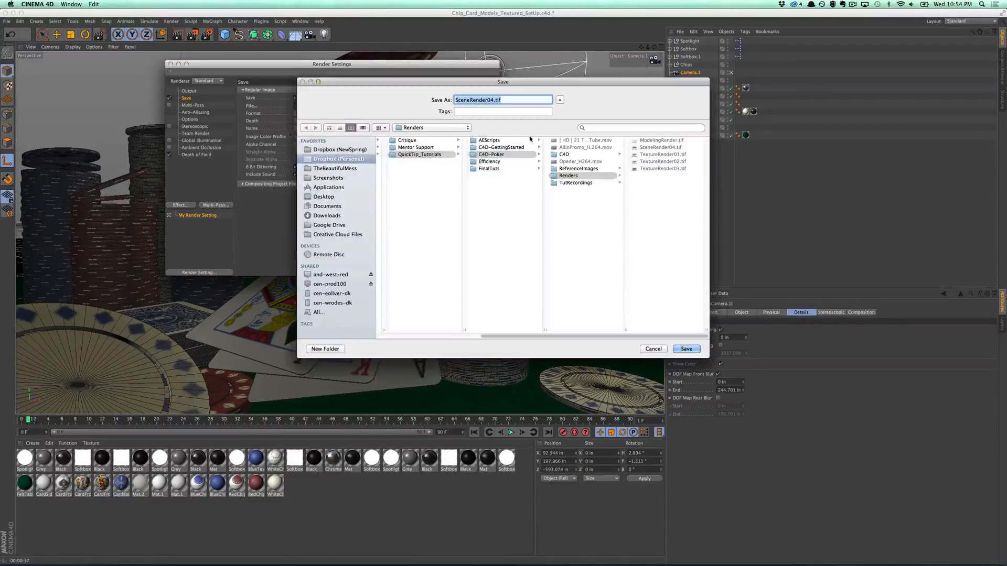
left_click(580, 177)
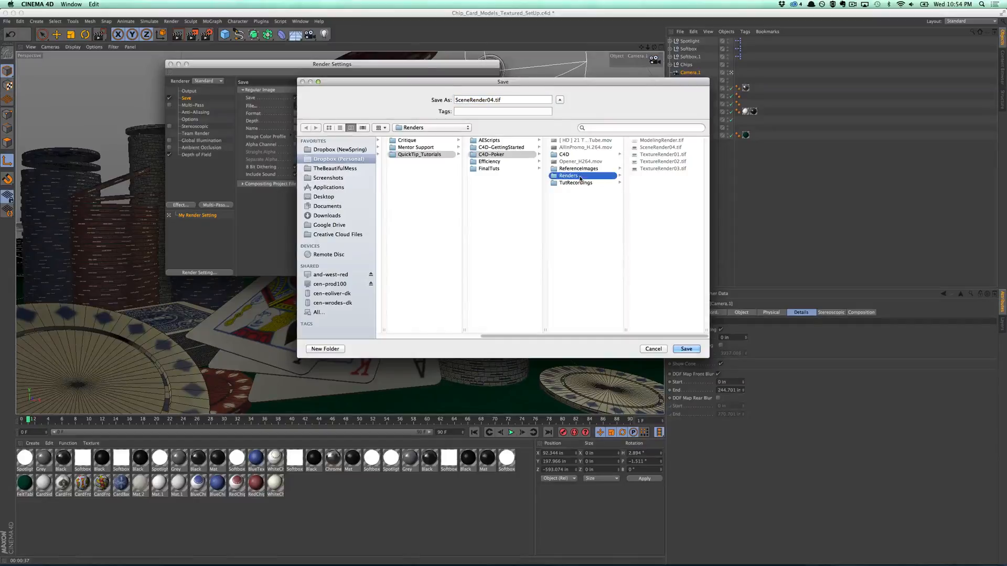
left_click_drag(495, 100, 369, 88)
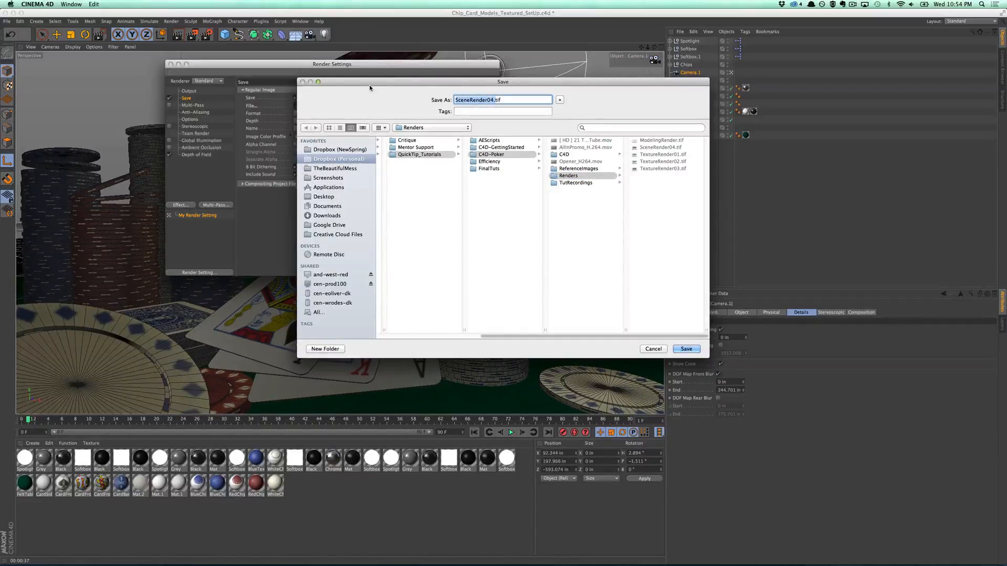
type("FinalPokerSceneRender")
key("Return")
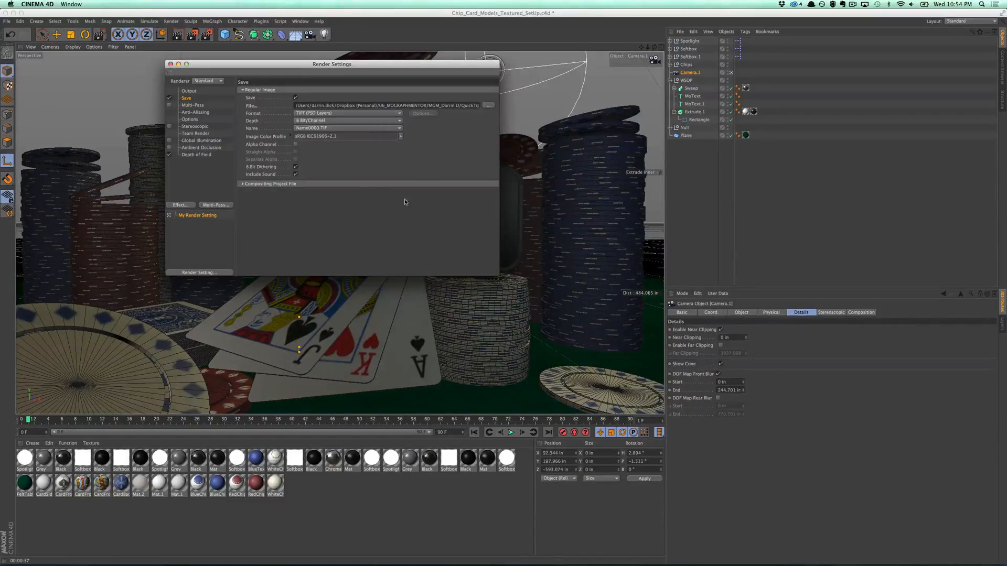
left_click(296, 144)
left_click(295, 152)
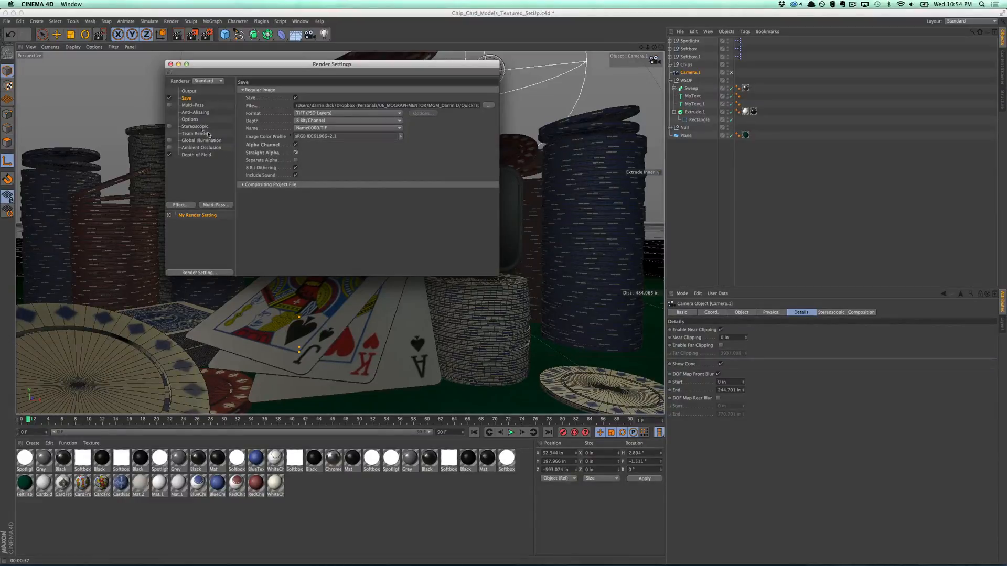
Set the render anti-aliasing Min Level to 2x2
left_click(192, 105)
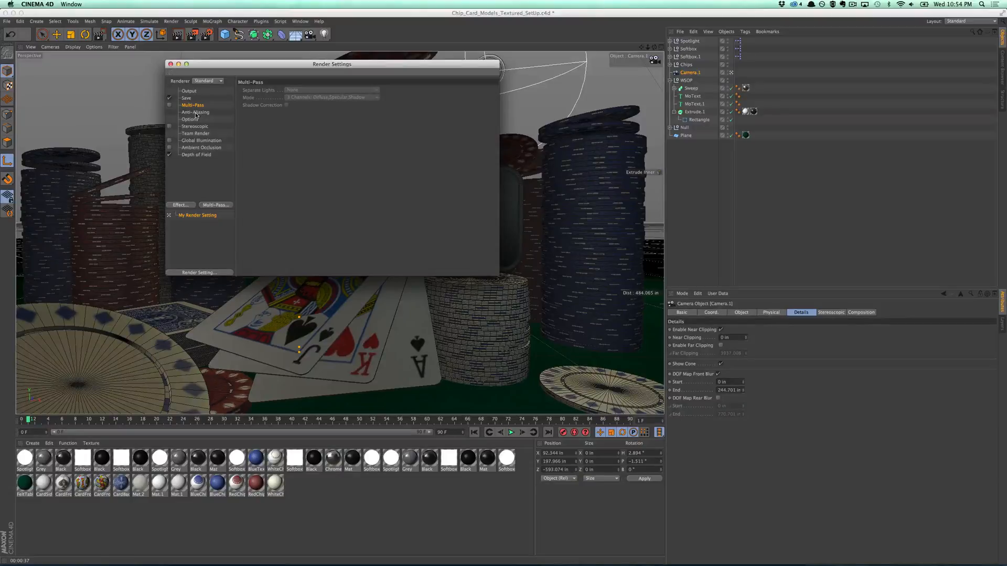
left_click(195, 113)
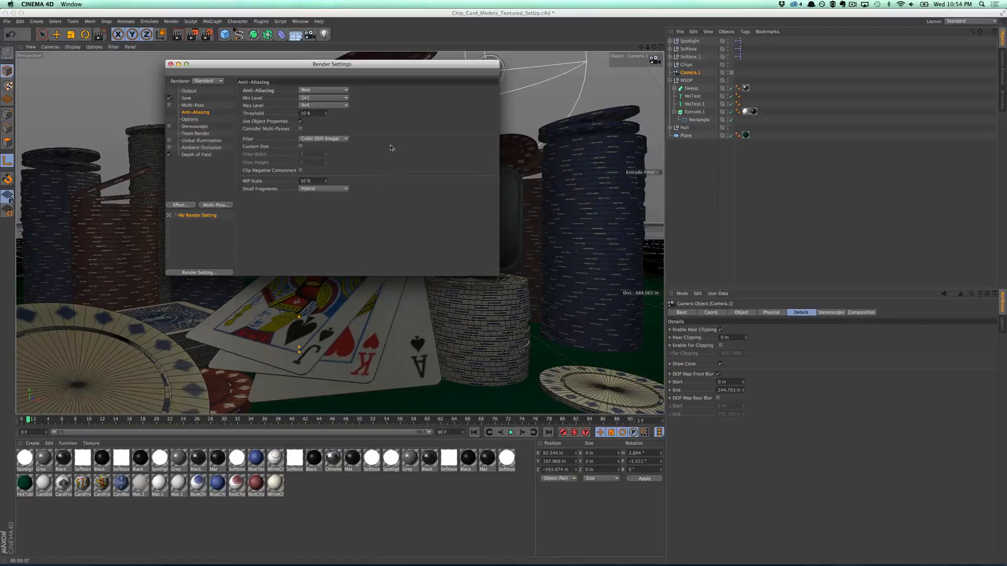
left_click(339, 98)
left_click(336, 105)
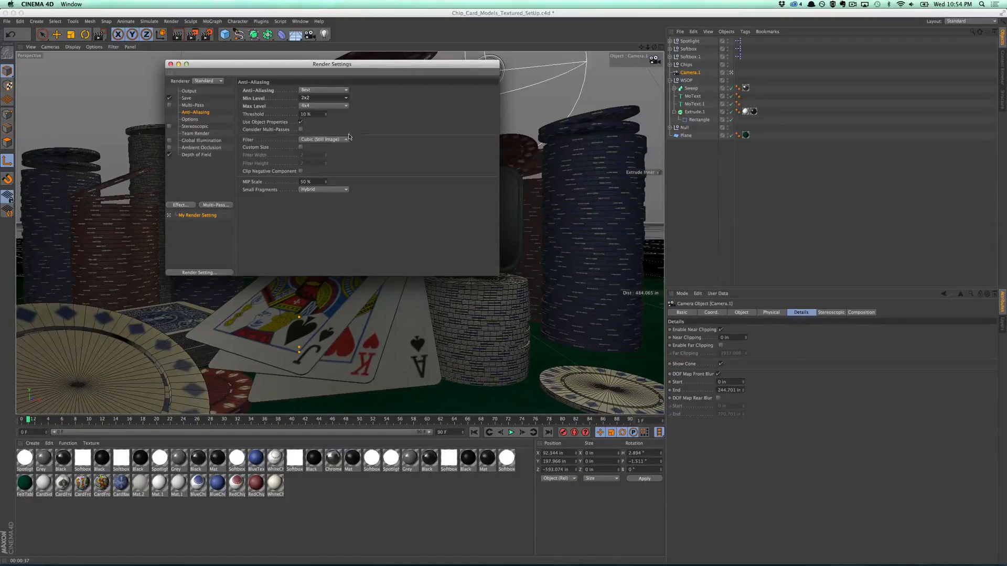
Check the render Options and Depth of Field settings, and enable Ambient Occlusion for the render
left_click(192, 119)
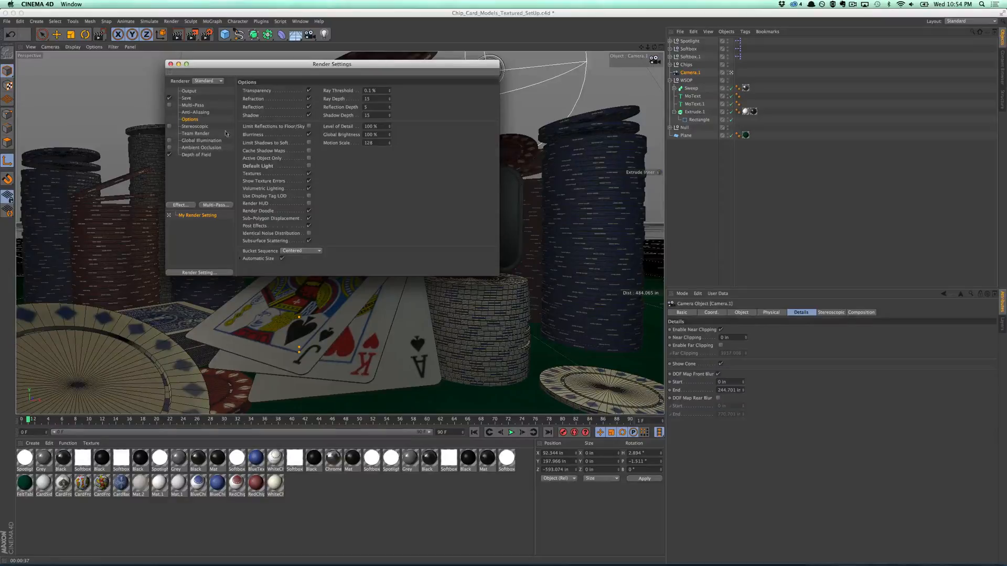
left_click(195, 155)
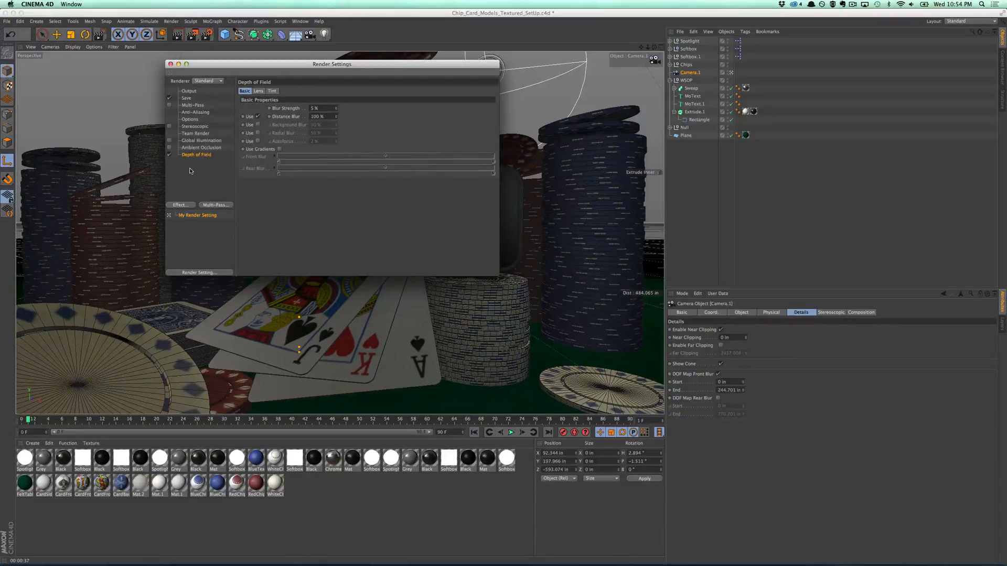
left_click(202, 148)
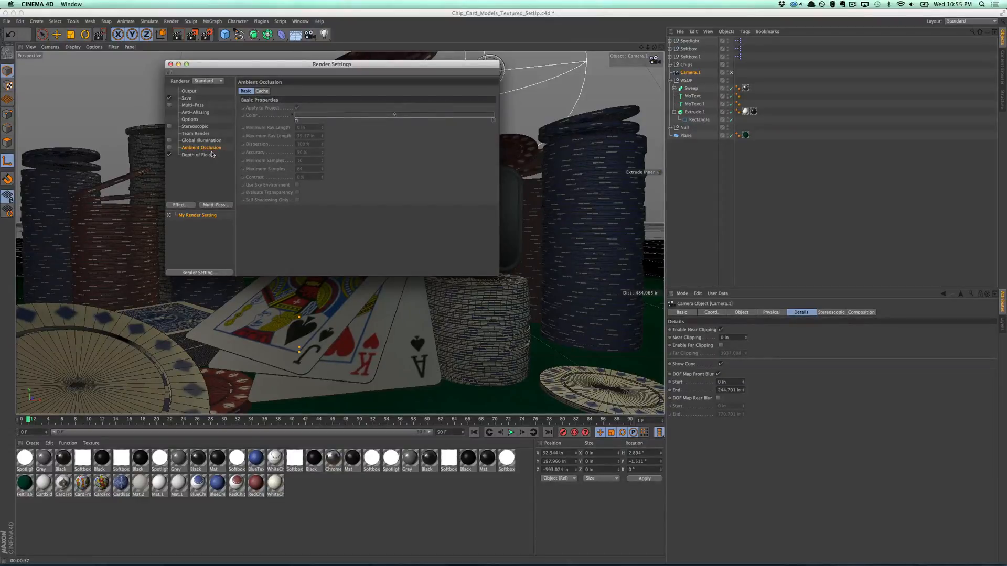
left_click(169, 148)
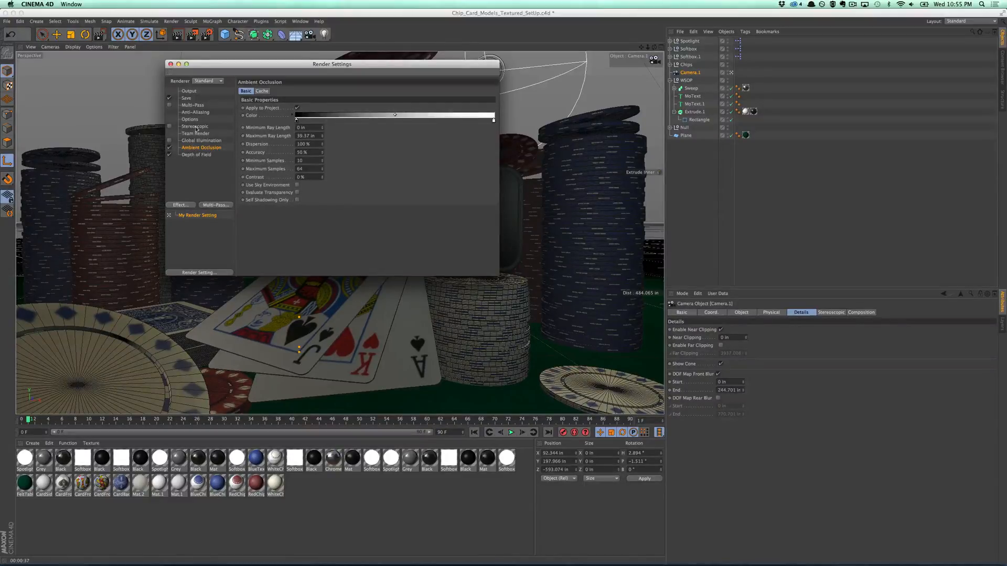
left_click(170, 64)
Render preview regions over the table beside the white chip stack's base and over the sign's lower edge above the cards
left_click(193, 34)
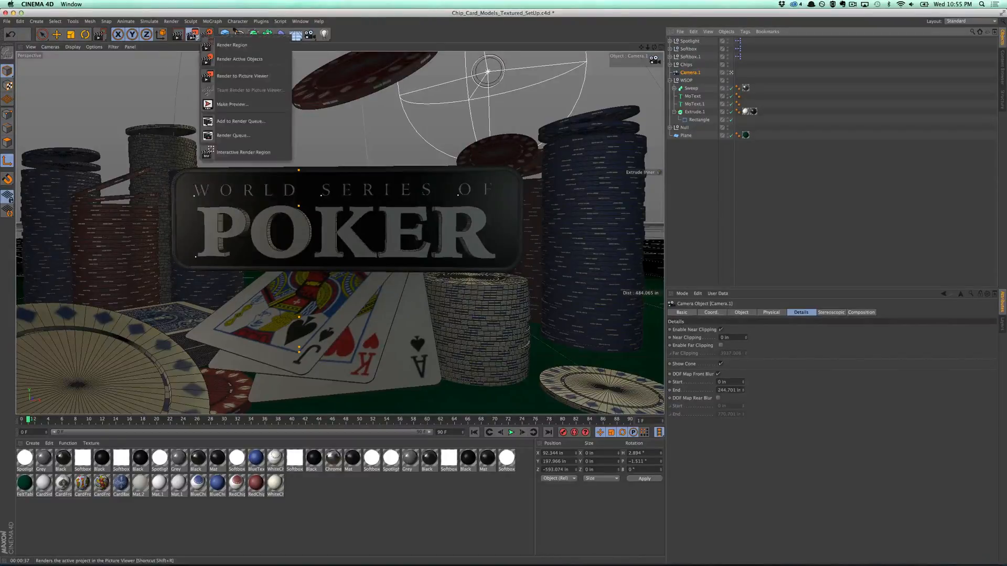
left_click(231, 45)
left_click_drag(506, 354, 564, 406)
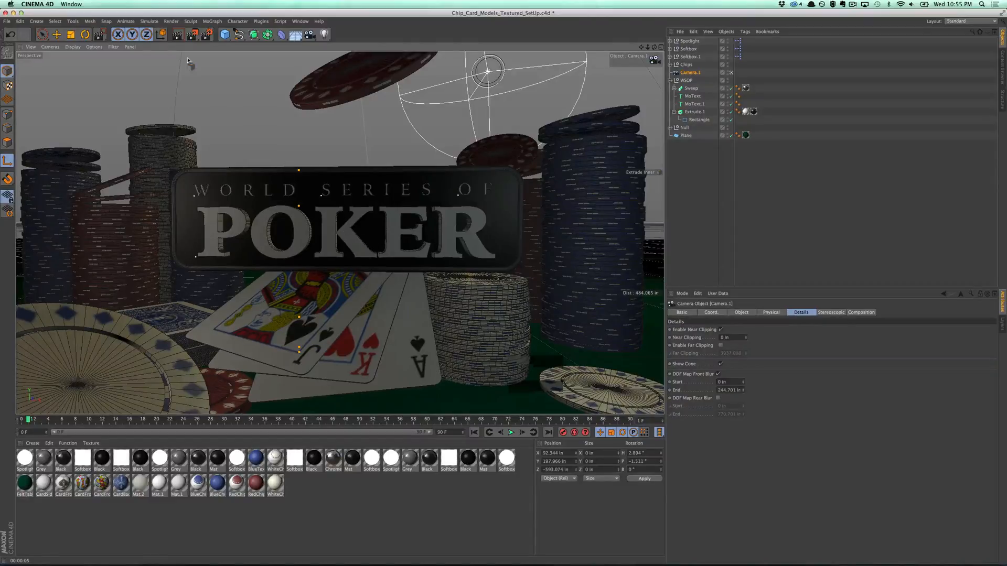
left_click_drag(193, 35, 220, 51)
left_click_drag(362, 260, 446, 288)
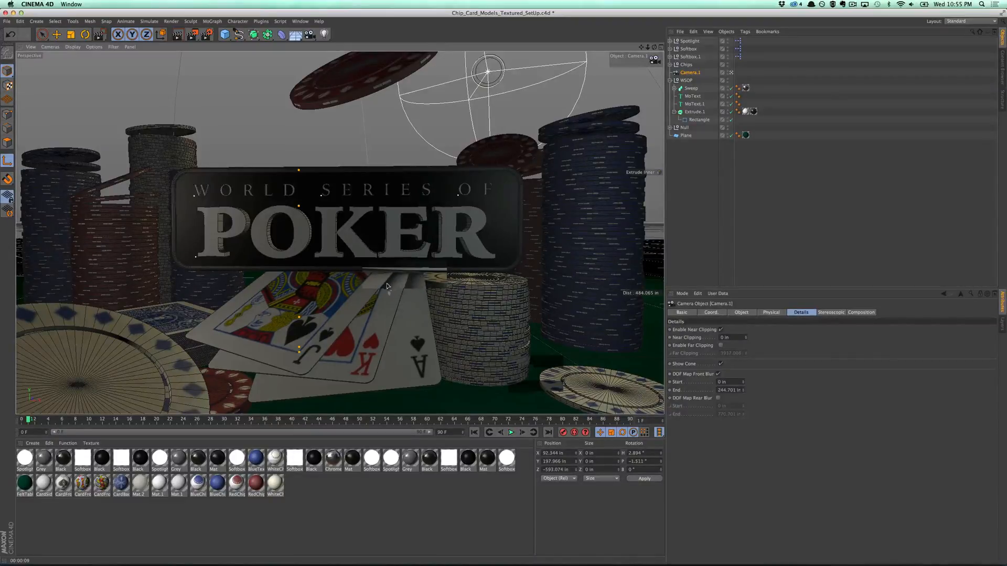
Deselect the camera and review the Global Illumination, Stereoscopic, Output and Save render settings
left_click(700, 157)
key("super+b")
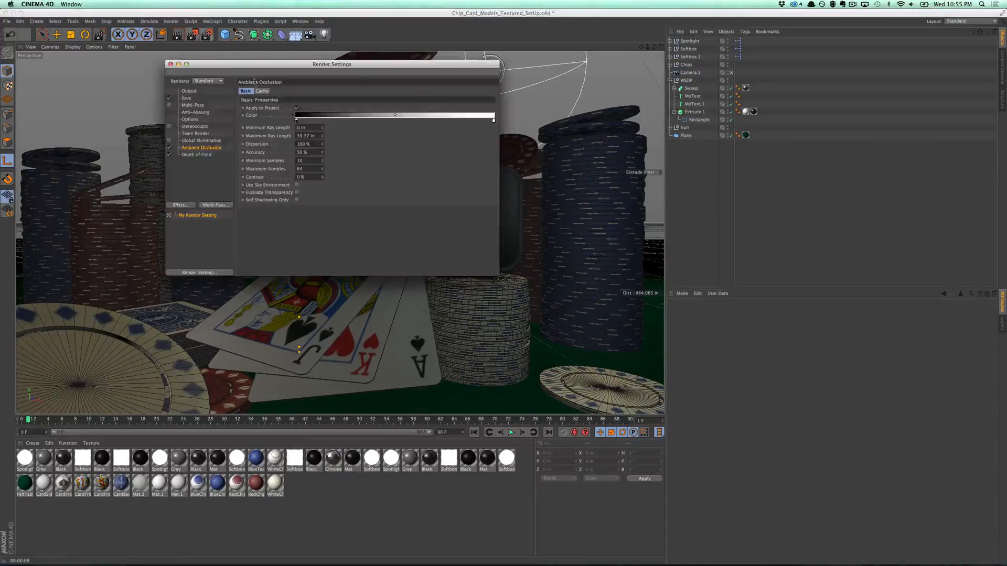
left_click(197, 141)
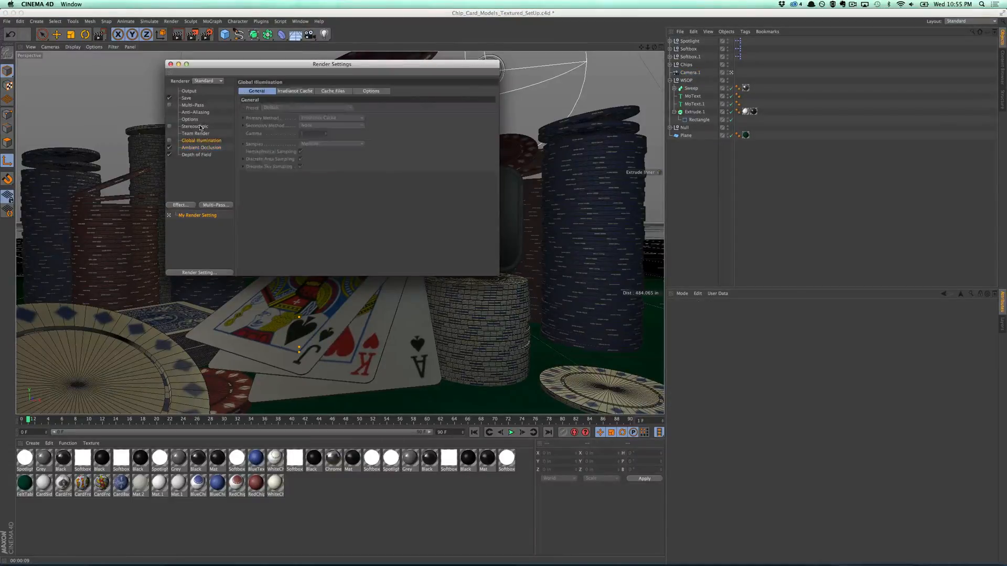
left_click(200, 127)
left_click(190, 91)
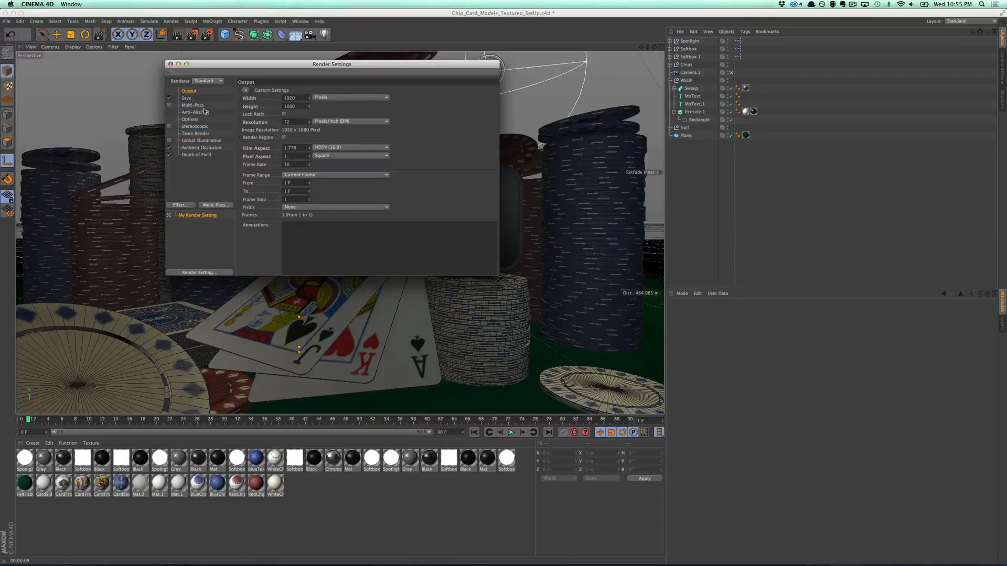
left_click(187, 99)
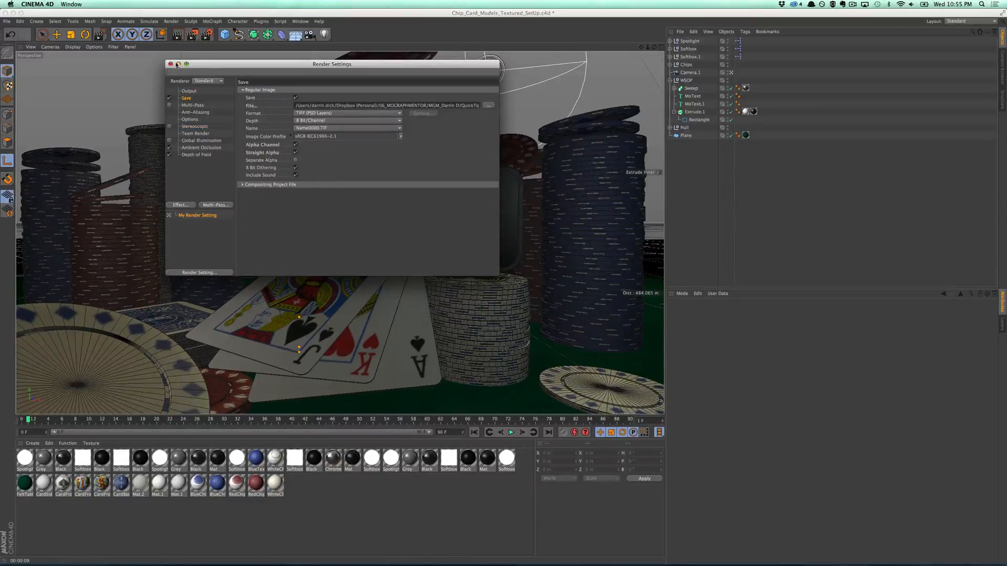
left_click(171, 65)
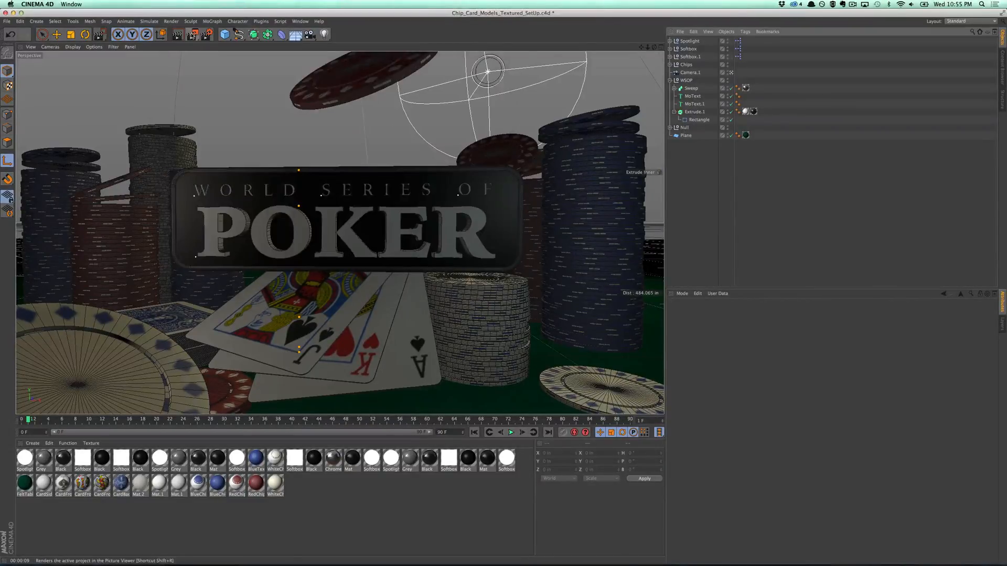